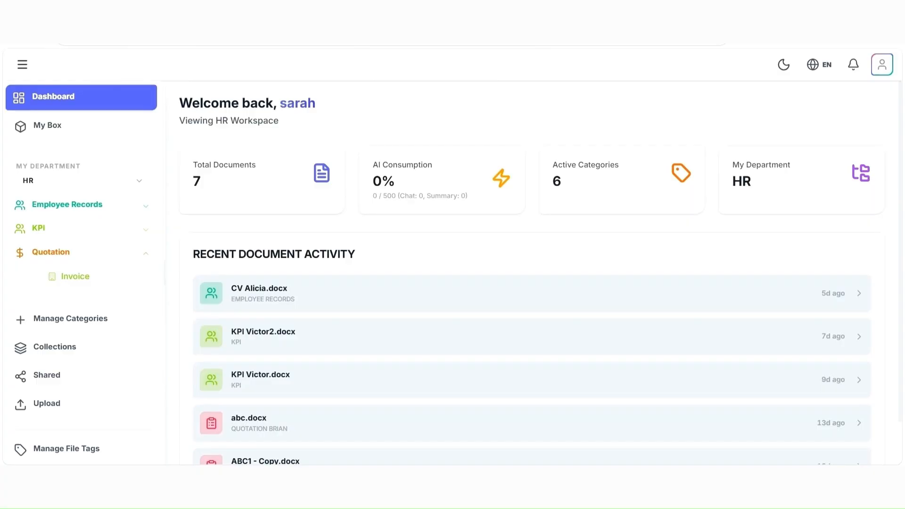
Start a new file tag in the file tag management page and name it Quotation.
left_click(91, 455)
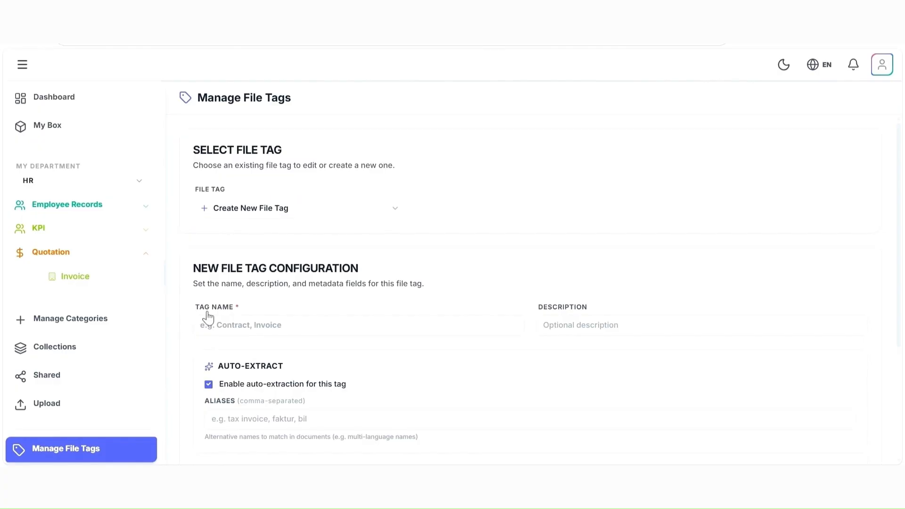
left_click(231, 321)
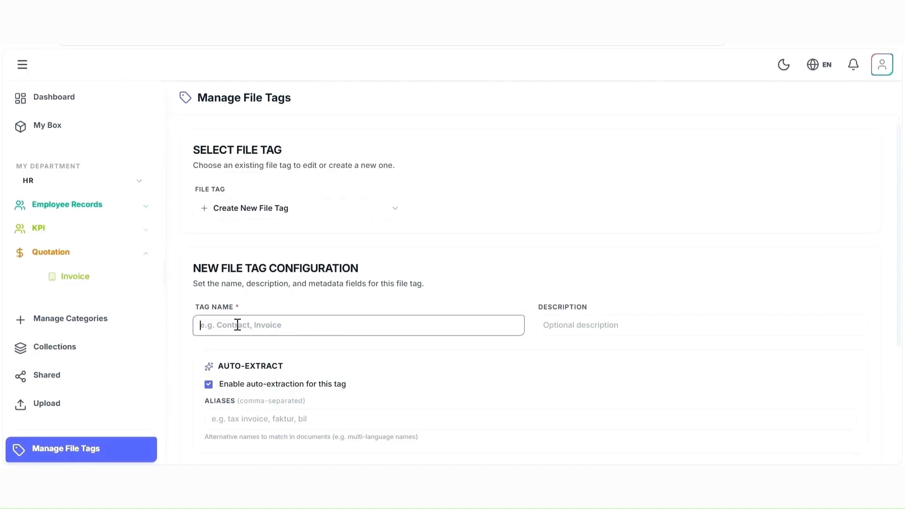
type("Quotation")
key("Tab")
left_click(489, 305)
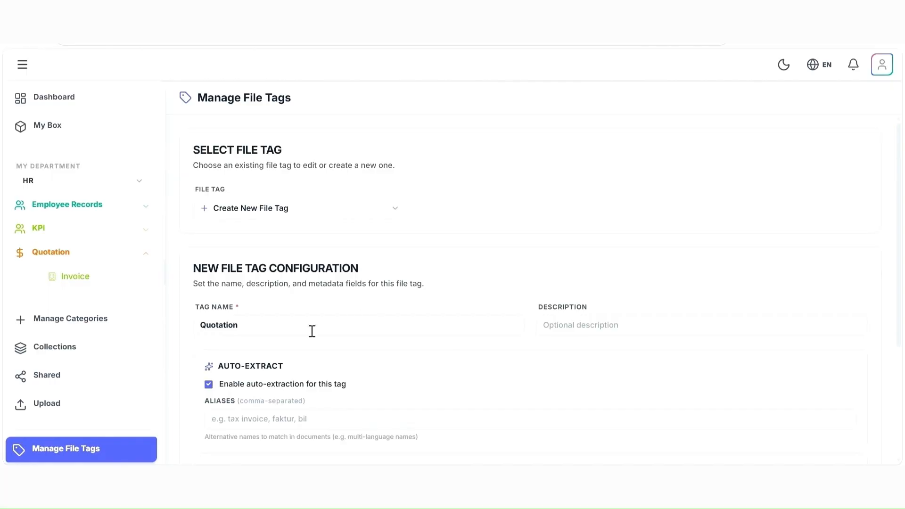
Add a required text metadata field labelled Vendor Name with a maximum length of 150 to the new tag.
scroll(311, 335, "down", 3)
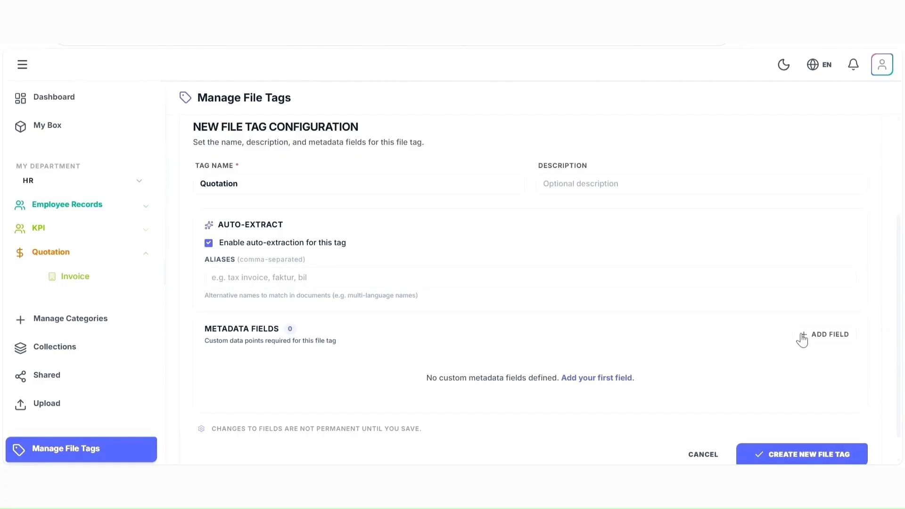
left_click(825, 336)
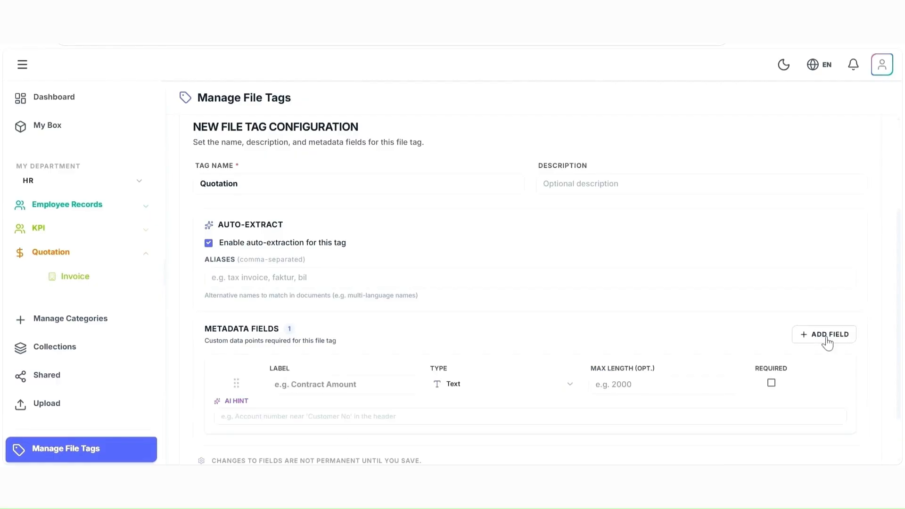
left_click(320, 387)
type("Vendor Name")
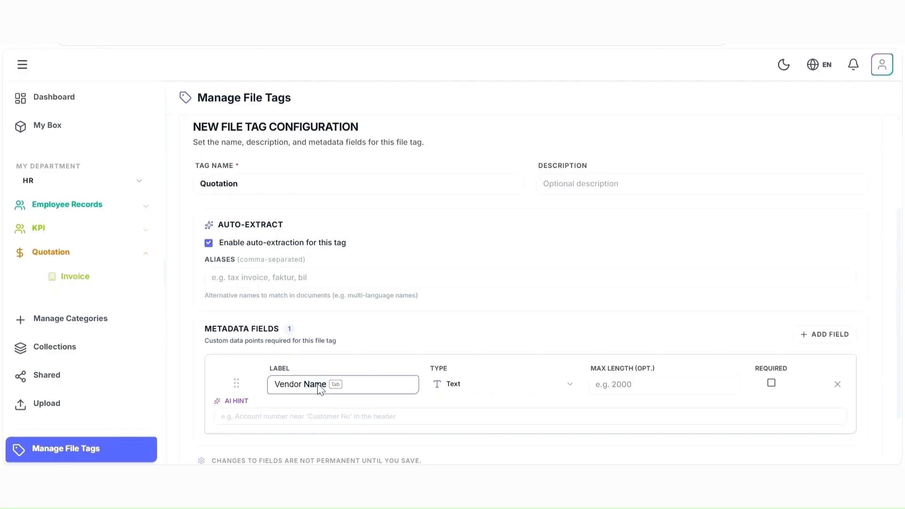
key("Tab")
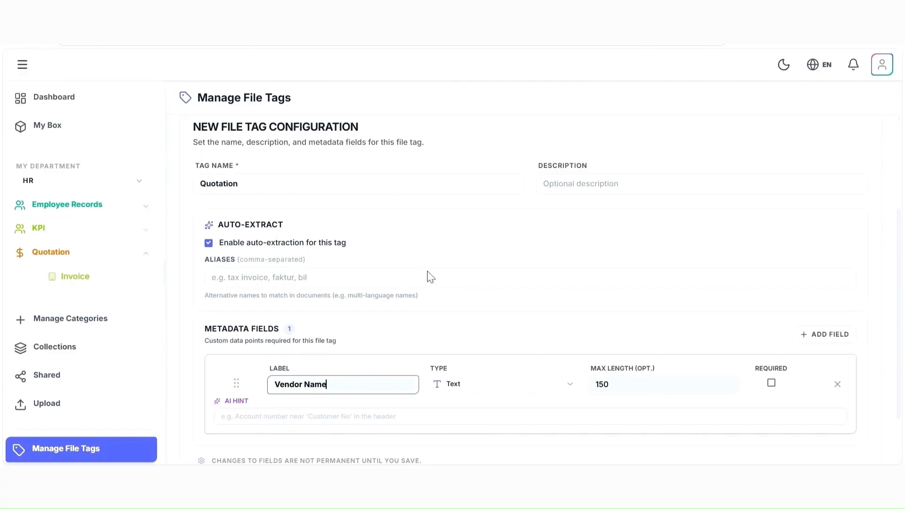
left_click(617, 384)
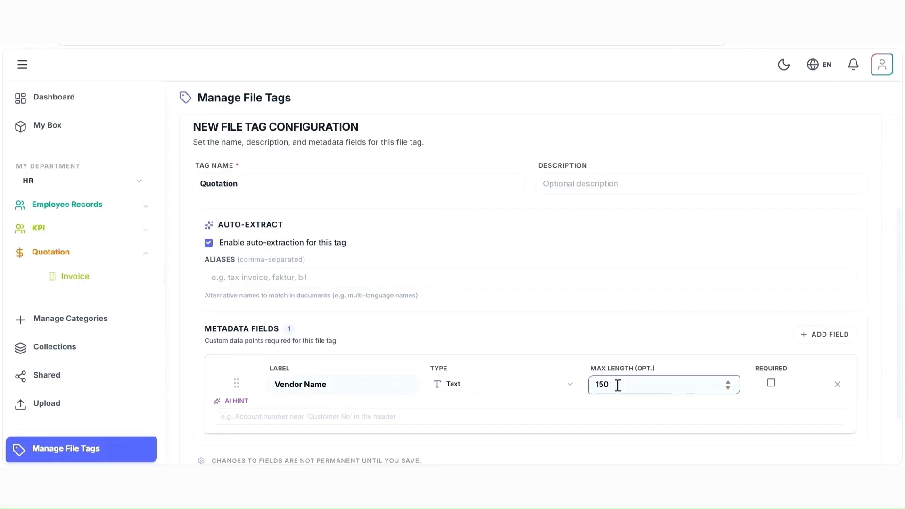
left_click(771, 383)
Add a second required text metadata field labelled Quotation Number with a maximum length of 200.
left_click(809, 339)
scroll(334, 351, "down", 3)
left_click(330, 336)
left_click(386, 226)
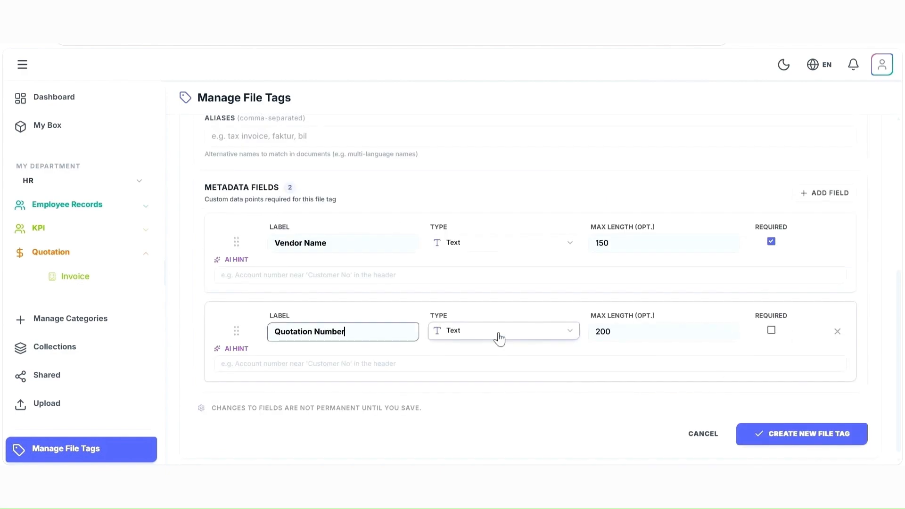
left_click(771, 330)
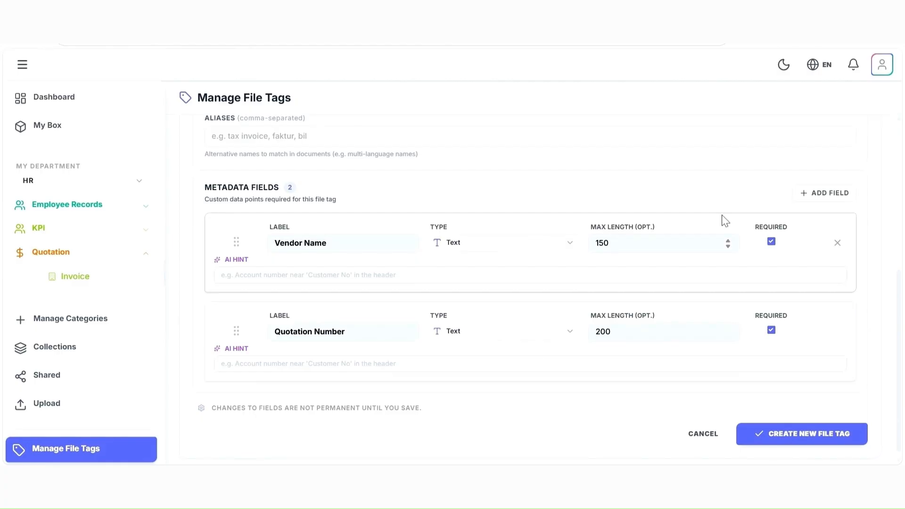
Add a third required metadata field labelled Date with type Date, and create the file tag.
left_click(808, 194)
left_click(310, 428)
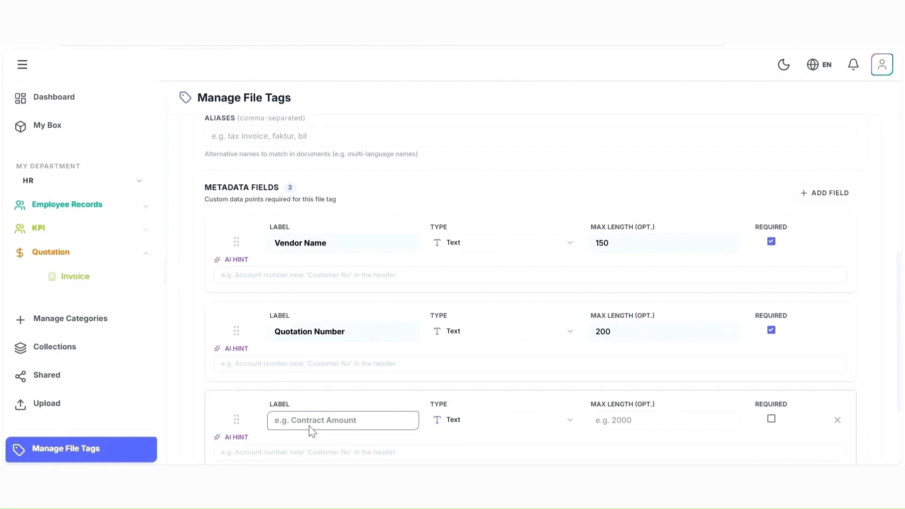
type("Date")
left_click(520, 422)
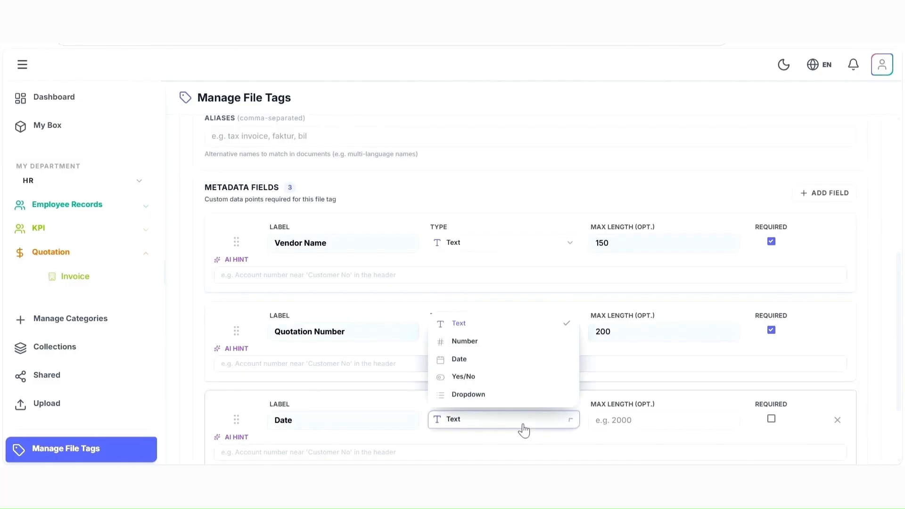
left_click(494, 361)
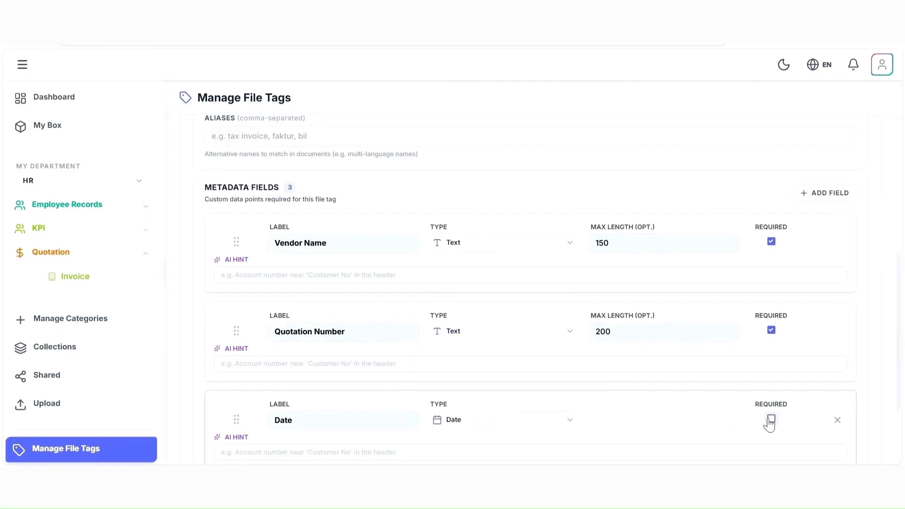
left_click(771, 420)
scroll(657, 349, "down", 2)
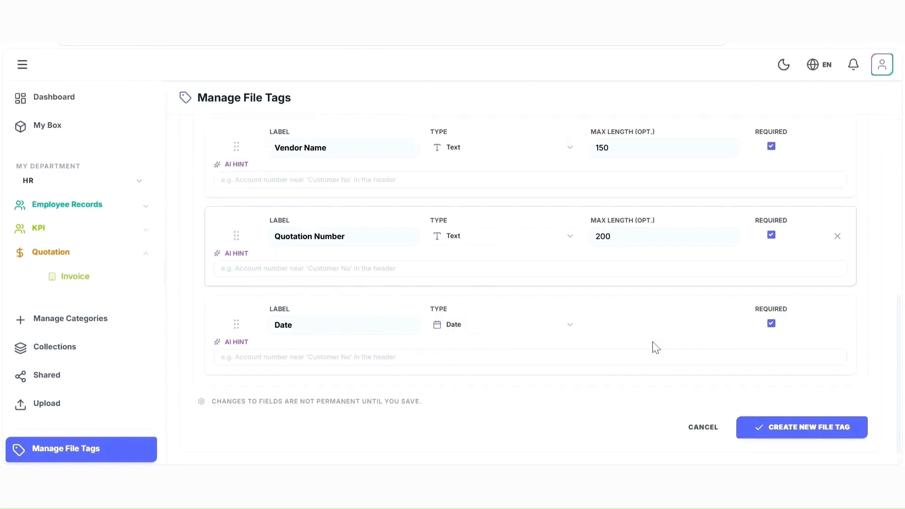
left_click(807, 429)
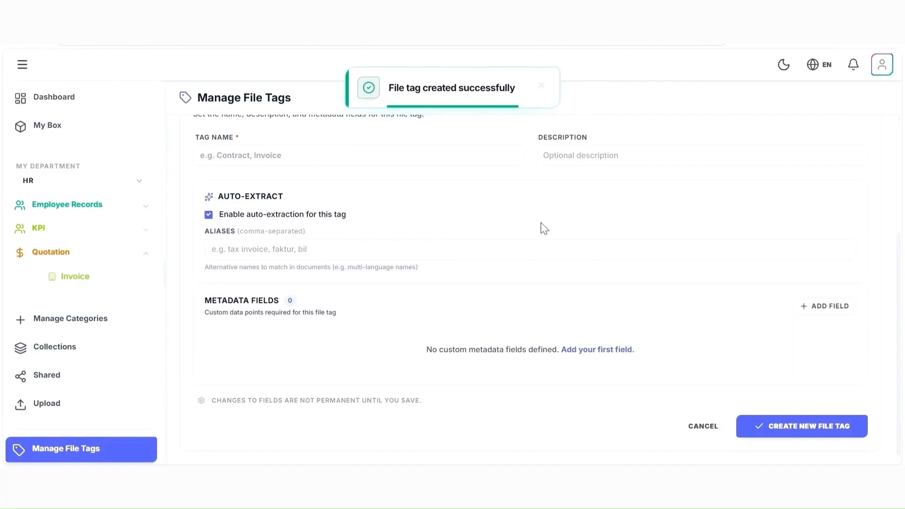
Start a document upload for the Invoice subcategory of Quotation and assign the Quotation file tag.
right_click(77, 281)
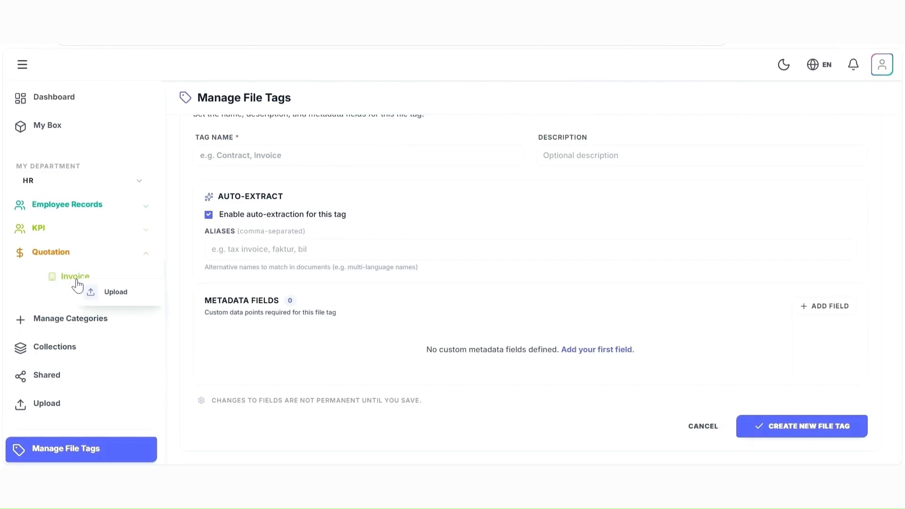
left_click(107, 294)
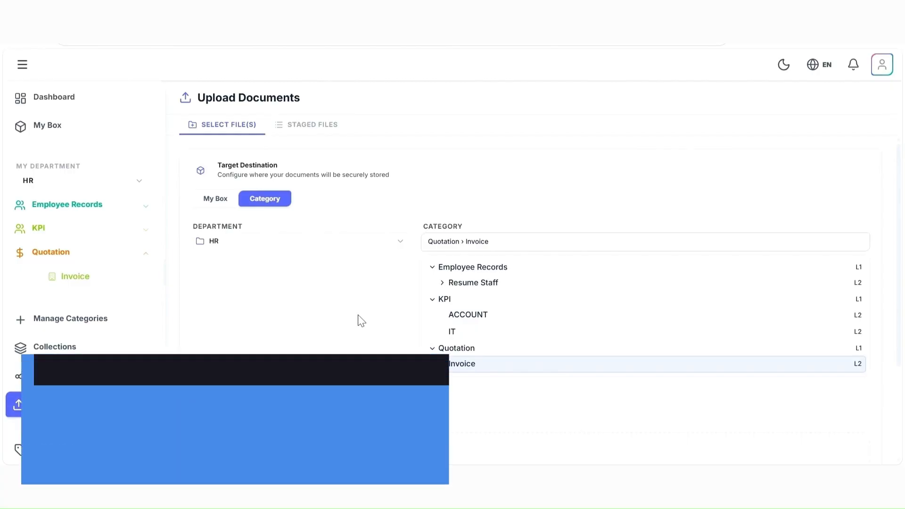
scroll(359, 321, "down", 3)
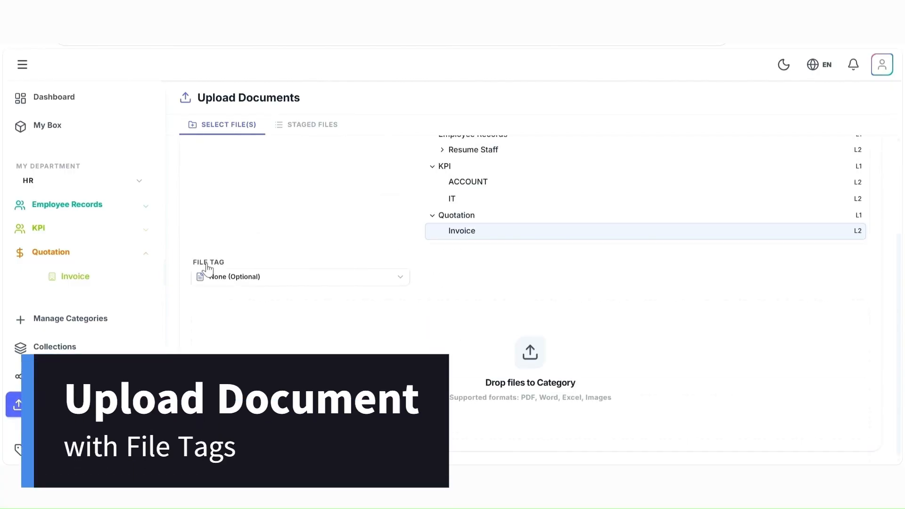
left_click(231, 280)
left_click(221, 319)
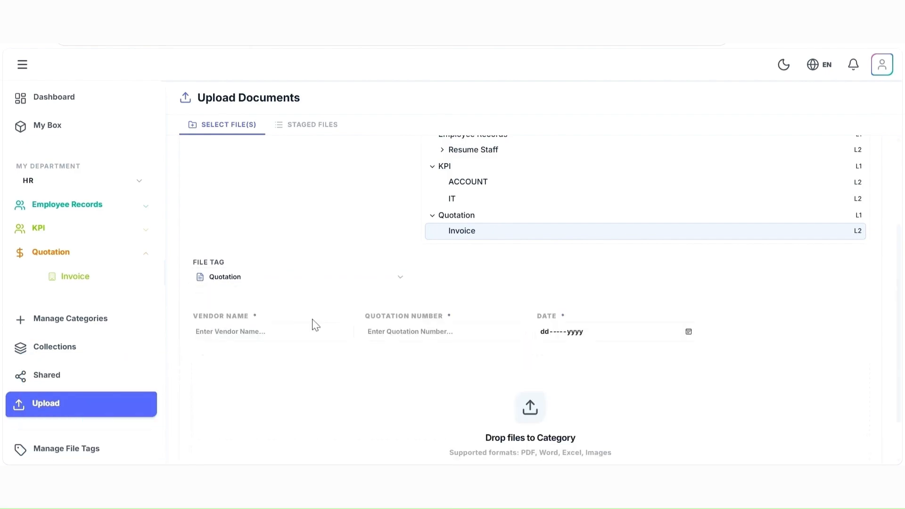
Fill in the tag metadata with vendor name Megah Holding Sdn Bhd, the quotation number and date 31-Aug-2026.
scroll(315, 325, "down", 1)
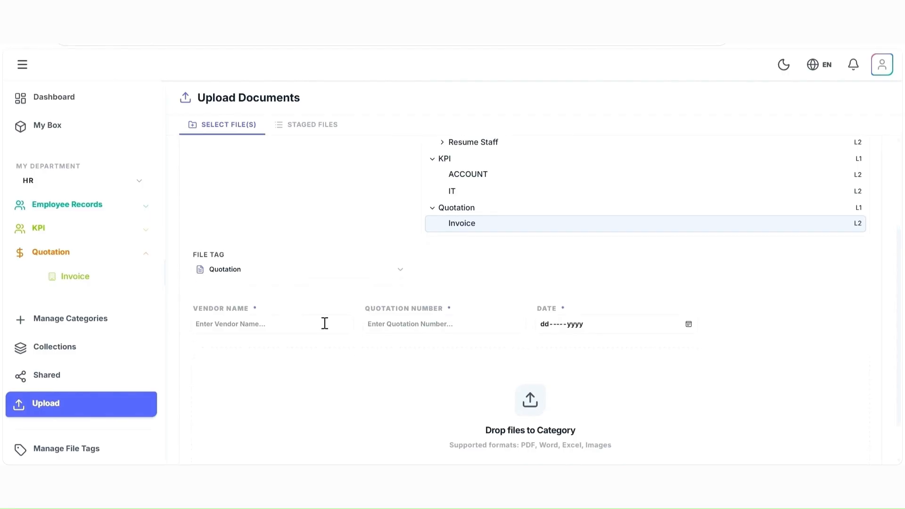
left_click(248, 279)
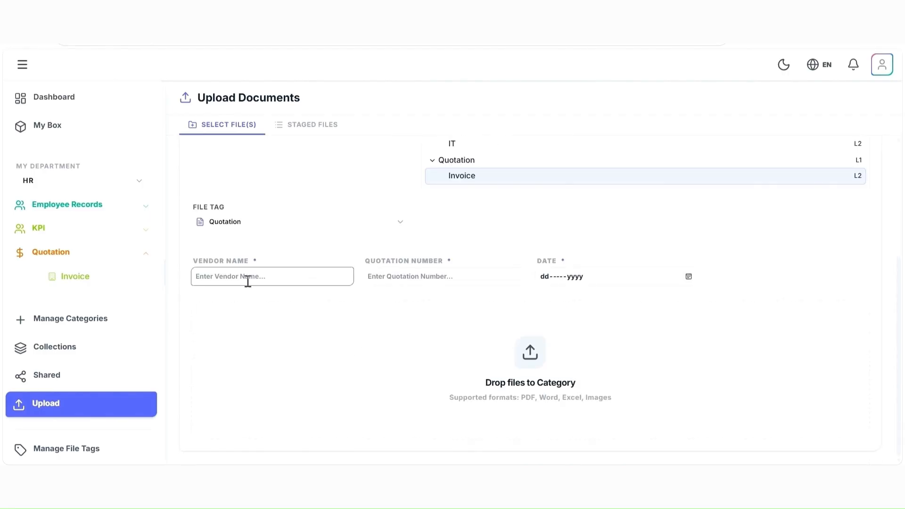
left_click(298, 333)
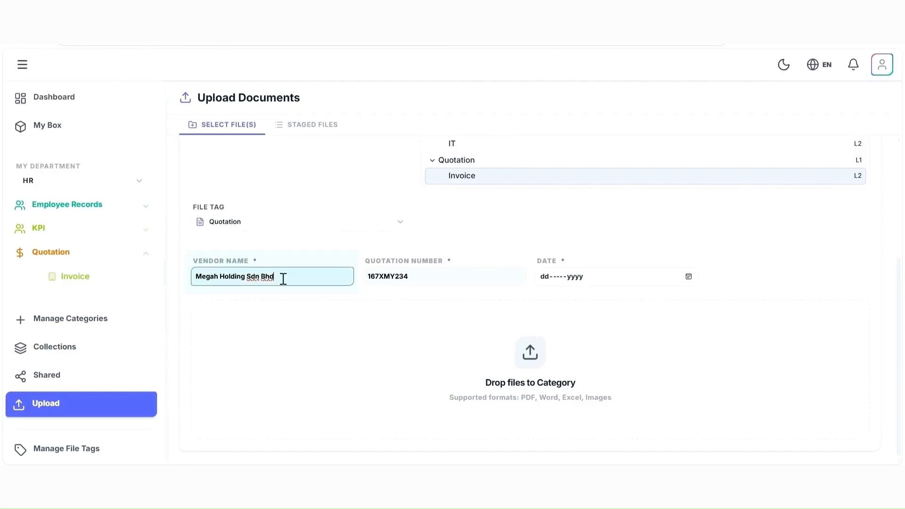
left_click(462, 281)
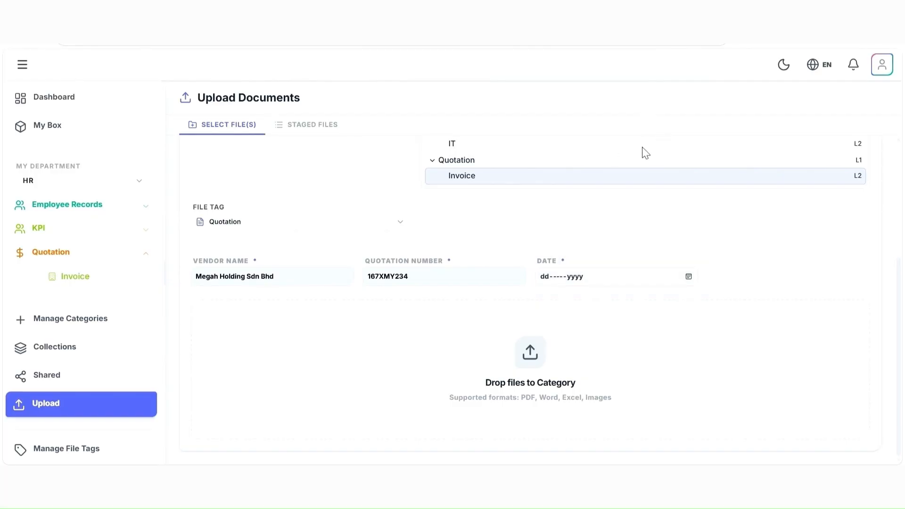
left_click(647, 168)
left_click(576, 236)
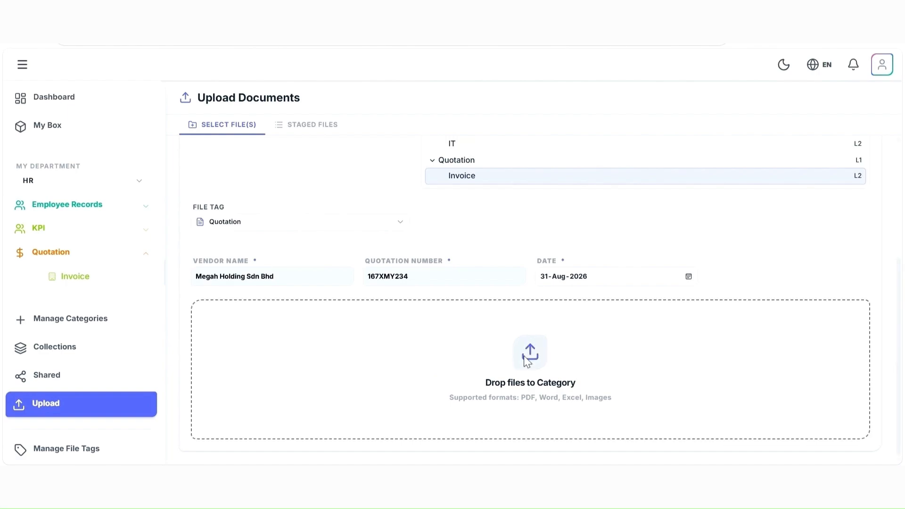
Stage the file Quotation_Ambersoft_QT-2026-0047_v2.docx and upload it.
left_click(585, 370)
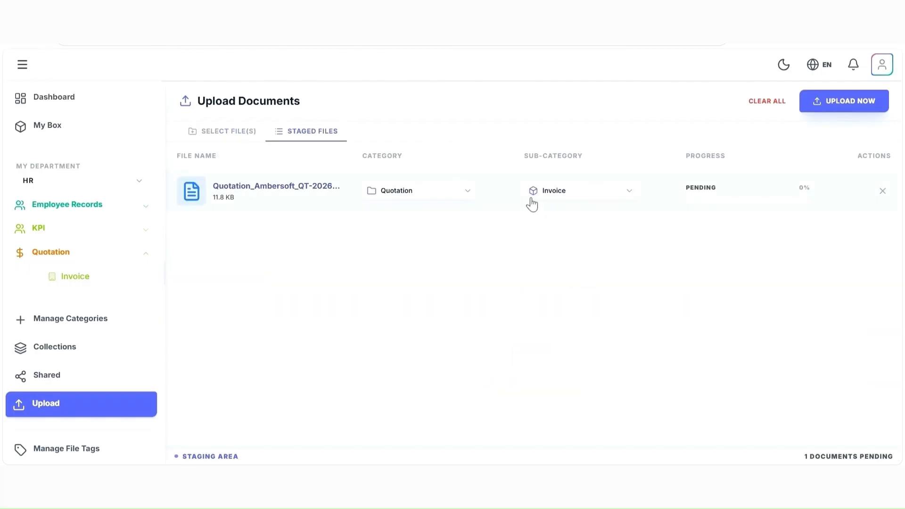
left_click(870, 109)
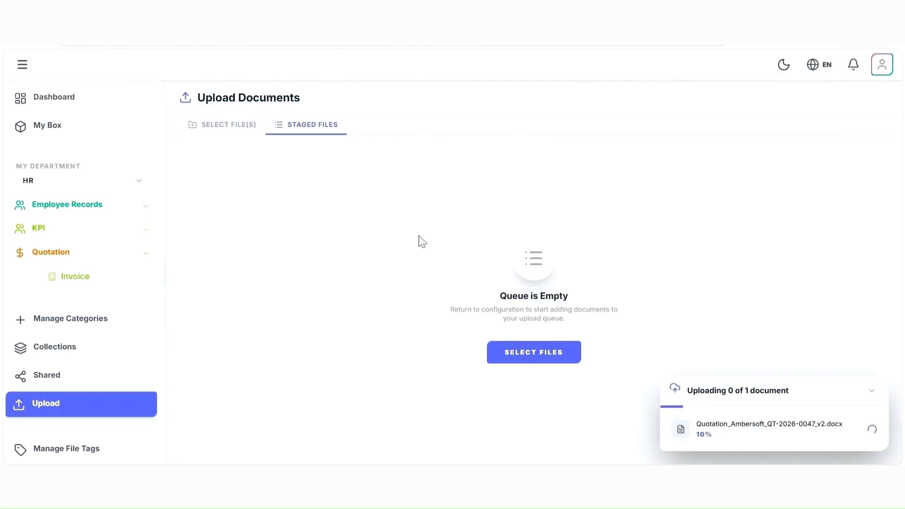
Examine the uploaded quotation's tag metadata in the Invoice subcategory and in the parent Quotation category.
left_click(91, 285)
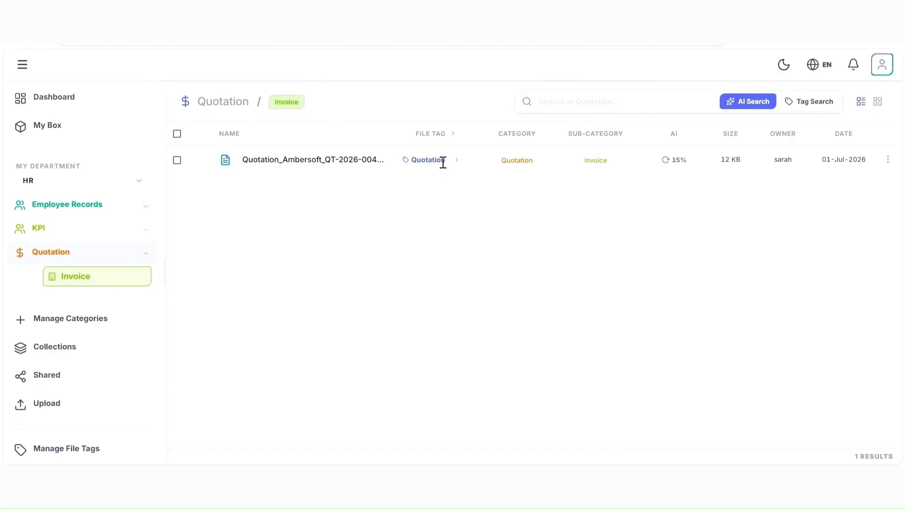
left_click(459, 165)
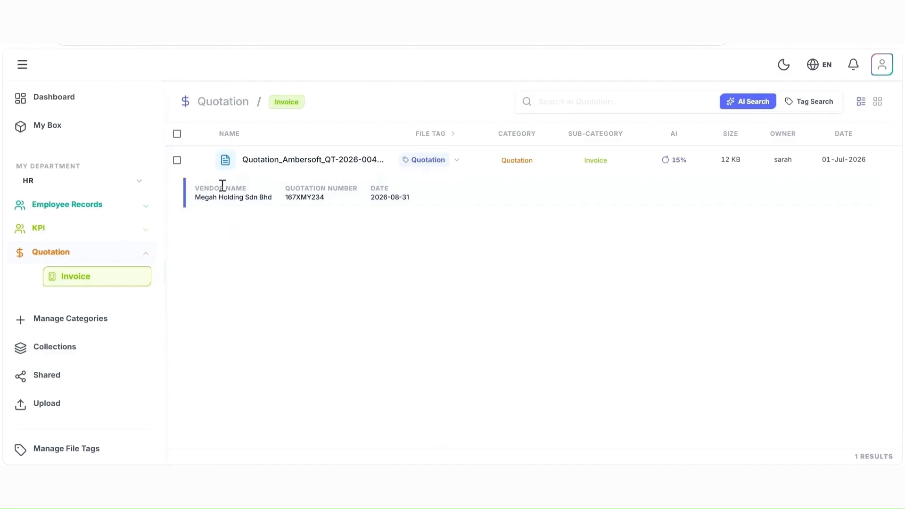
left_click(95, 256)
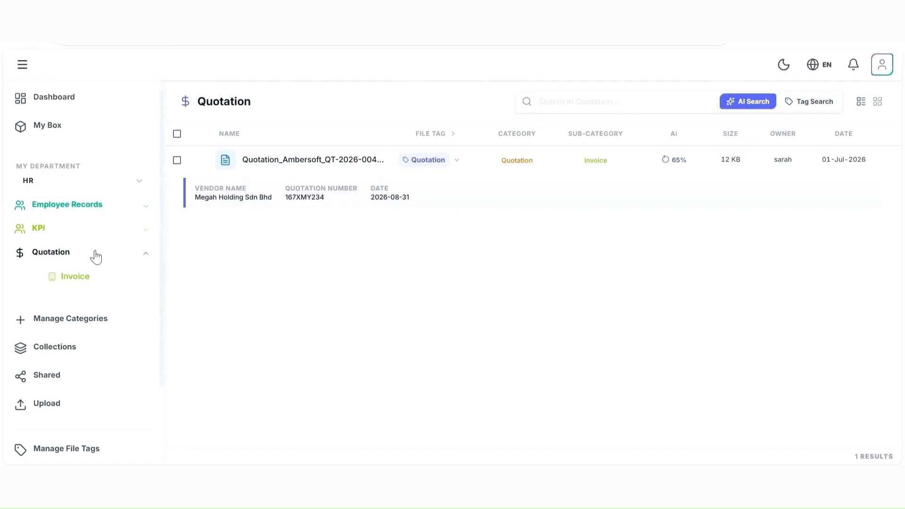
left_click(457, 161)
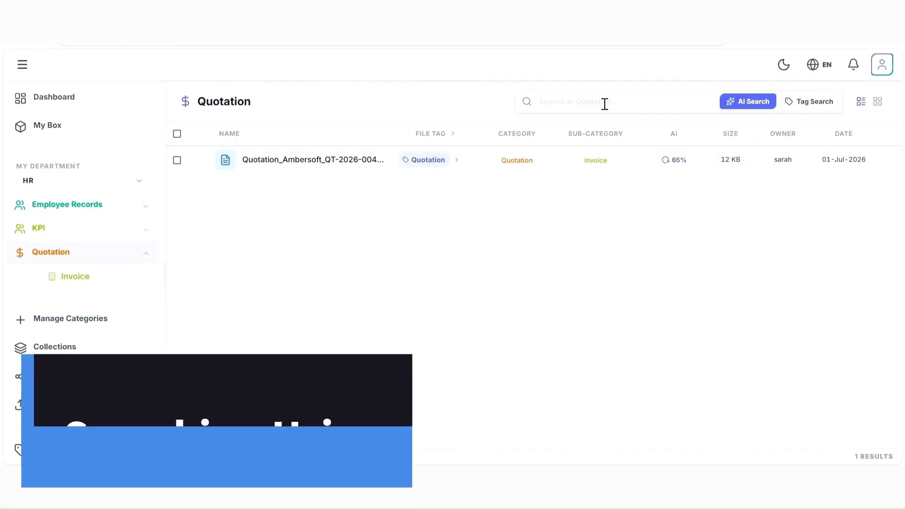
Run a file tag search in the Quotation category for the Quotation tag with vendor name MEGAH.
left_click(799, 106)
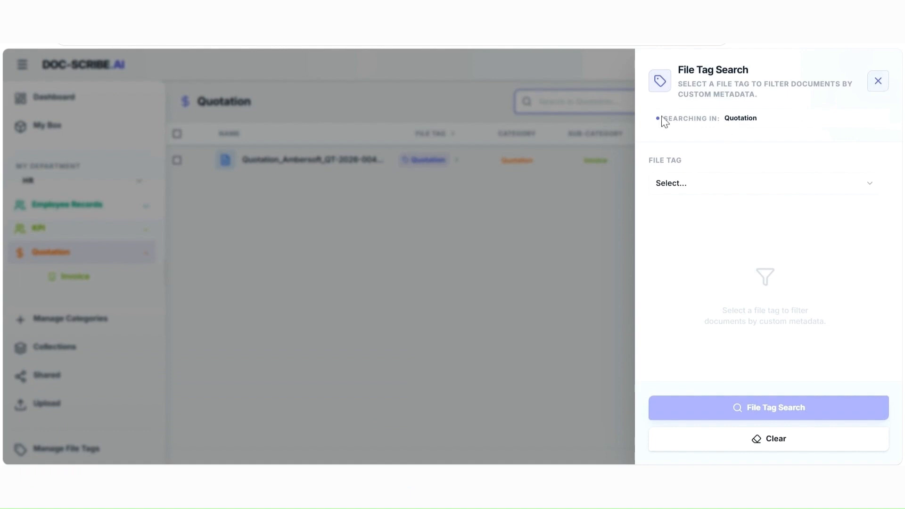
left_click_drag(661, 118, 749, 118)
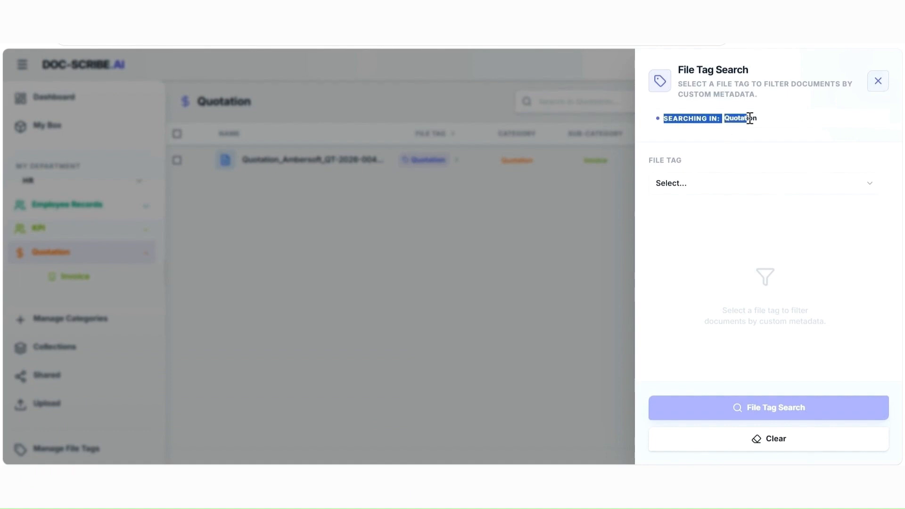
left_click_drag(749, 118, 763, 119)
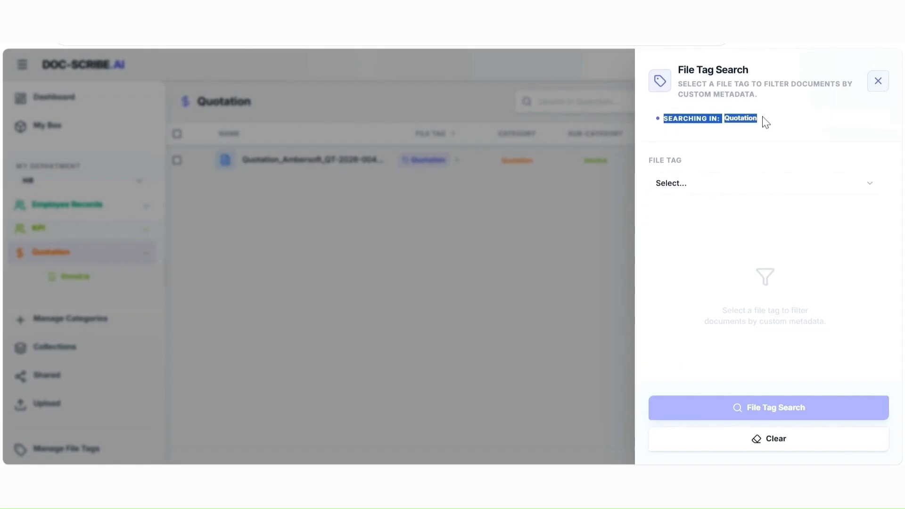
left_click(753, 191)
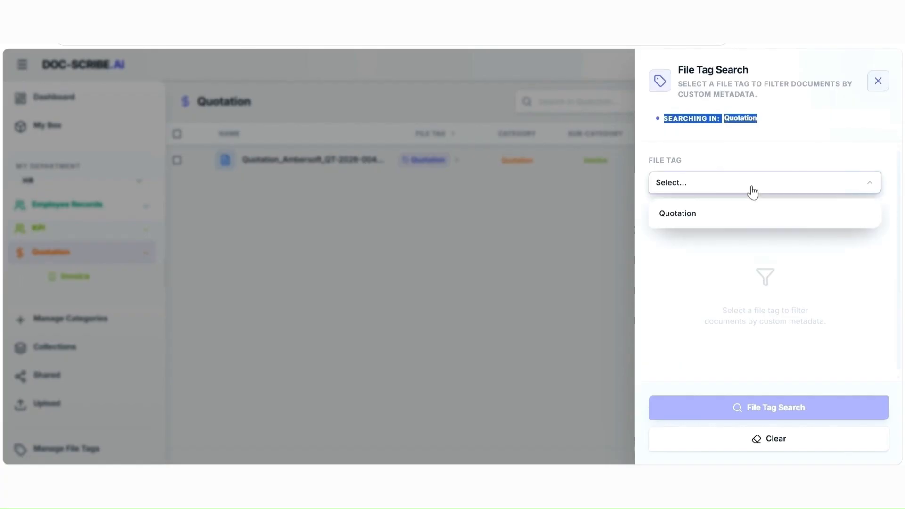
left_click(725, 225)
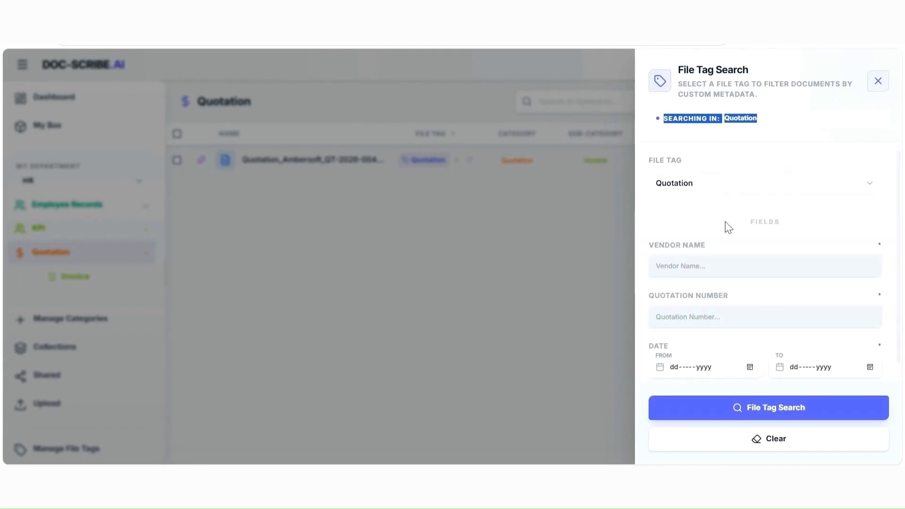
left_click(707, 271)
type("MEGAH")
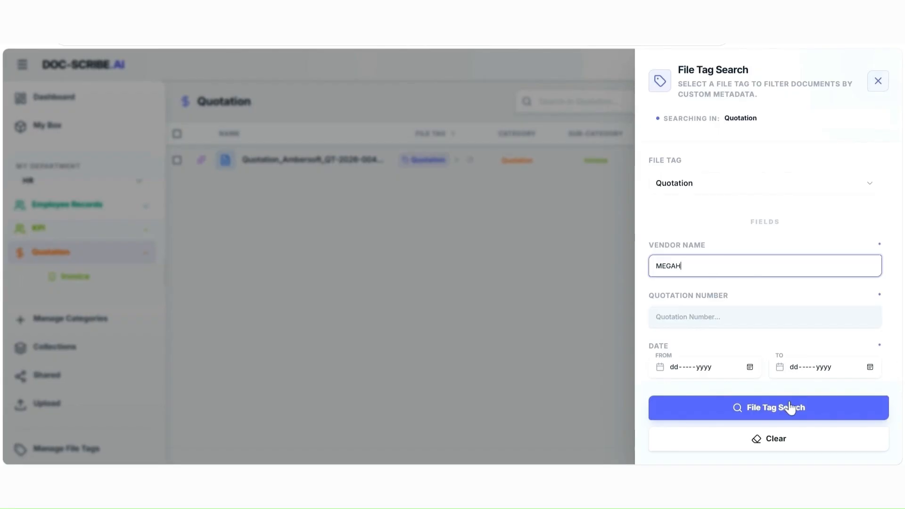
left_click(753, 407)
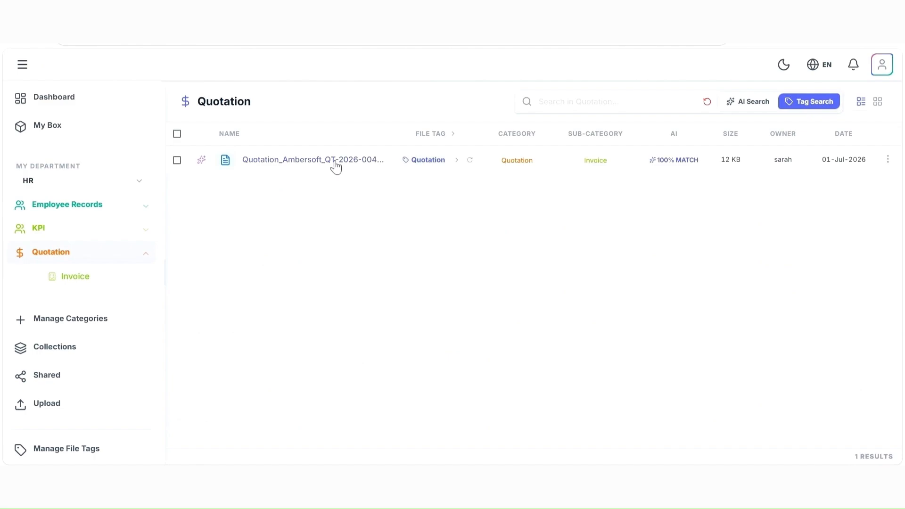
Delete the existing Quotation file tag in the file tag management page, confirming the deletion with the word DELETE.
left_click(68, 451)
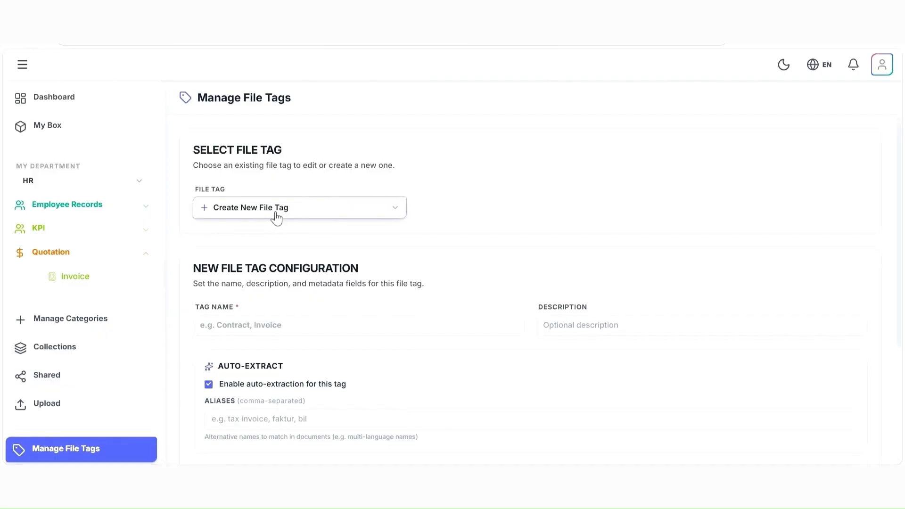
left_click(277, 212)
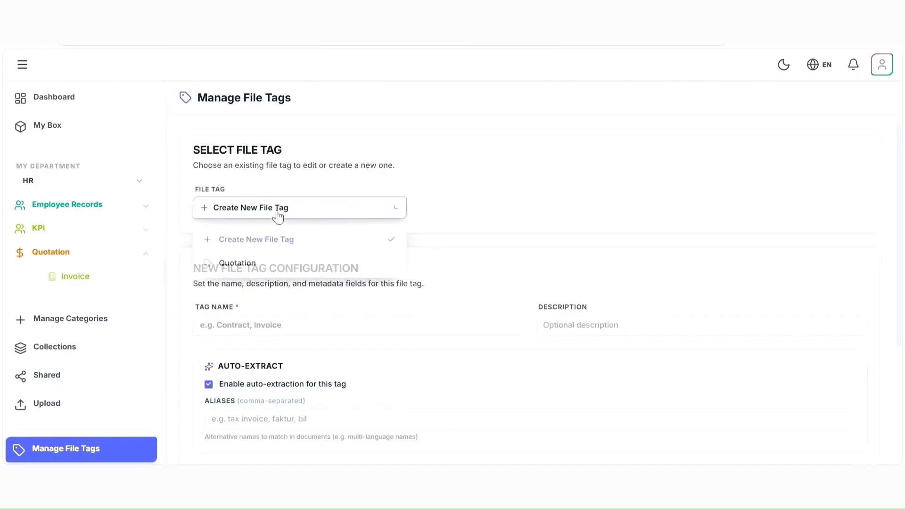
left_click(248, 263)
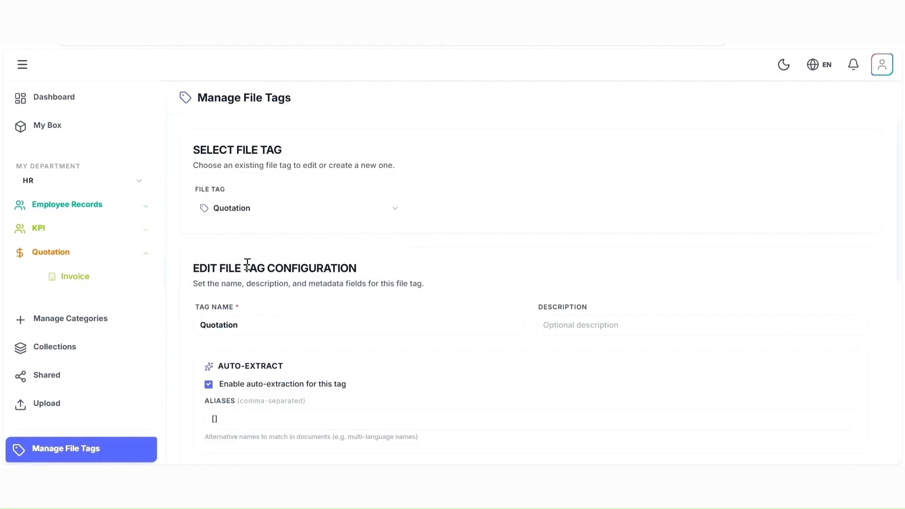
scroll(526, 198, "down", 8)
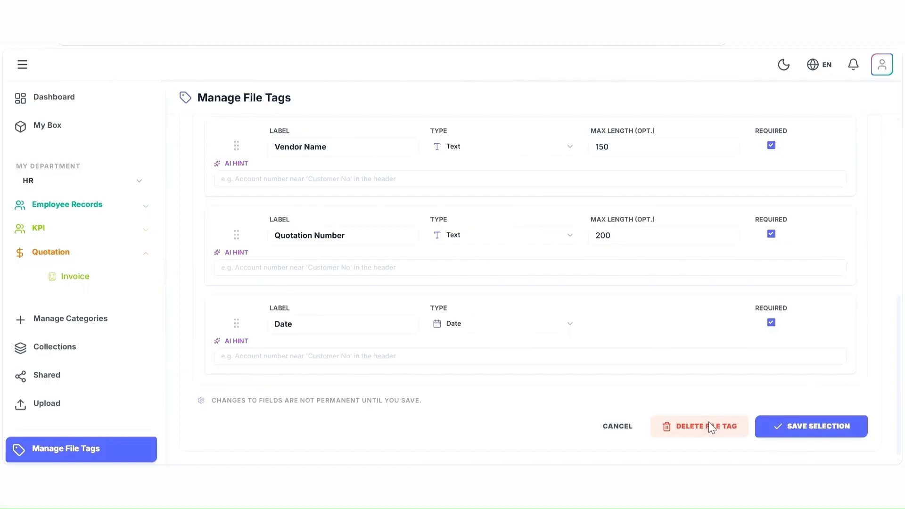
left_click(709, 426)
left_click(455, 301)
type("d")
key("BackSpace")
type("DELET")
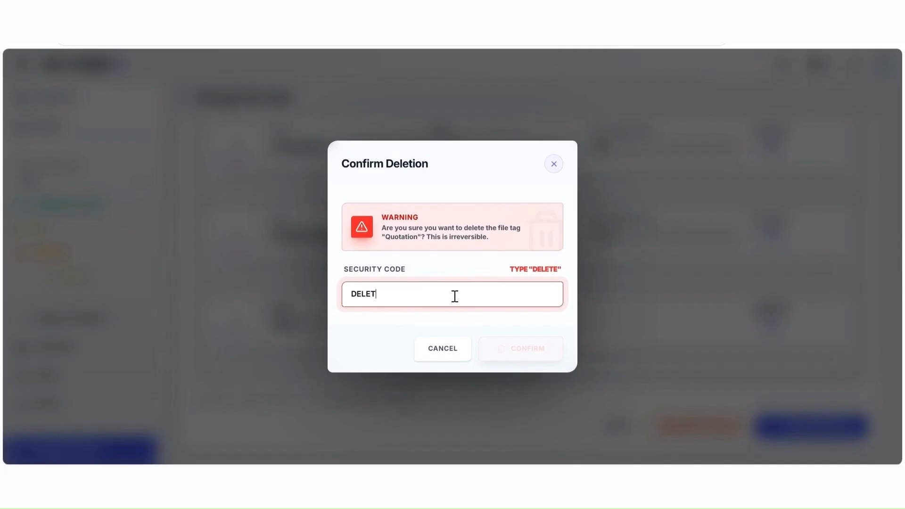
type("E")
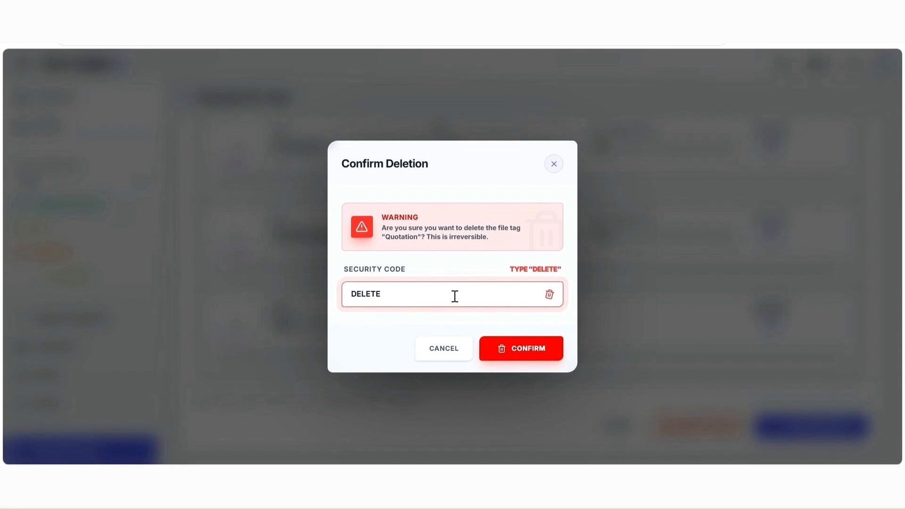
left_click(505, 347)
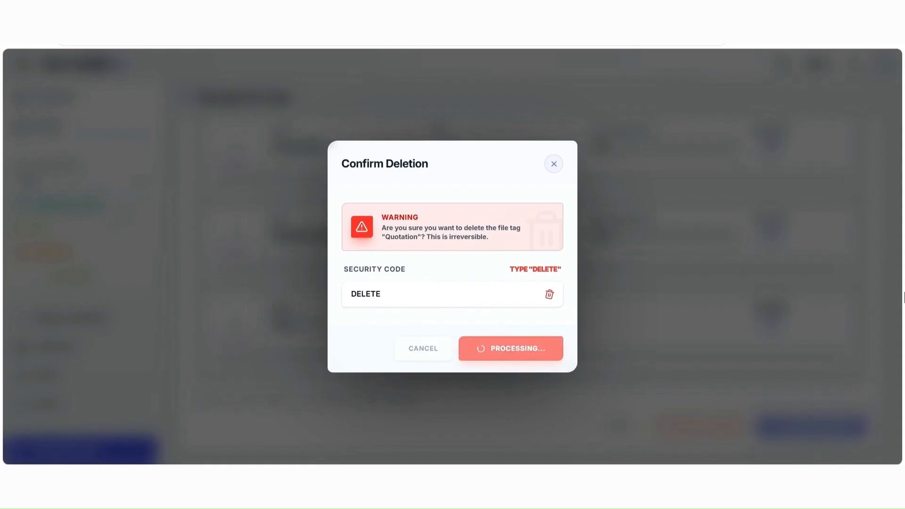